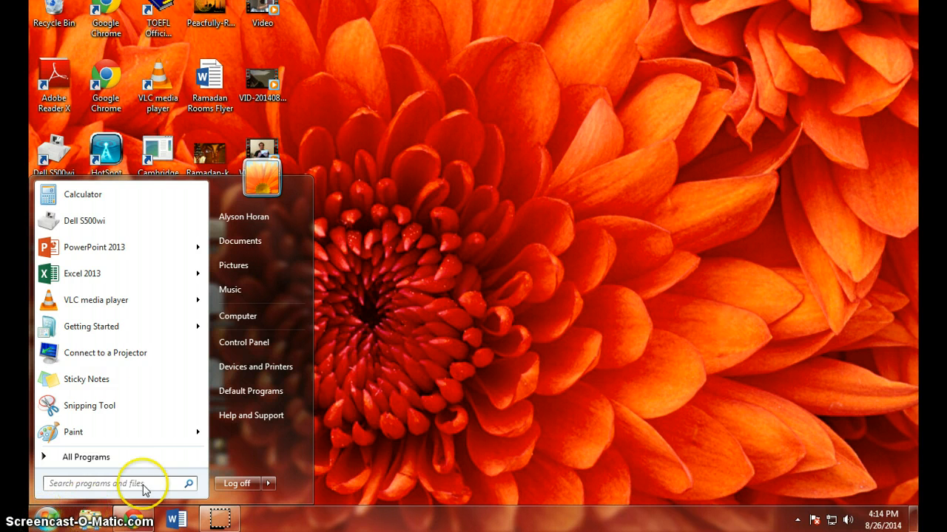
pyautogui.click(86, 484)
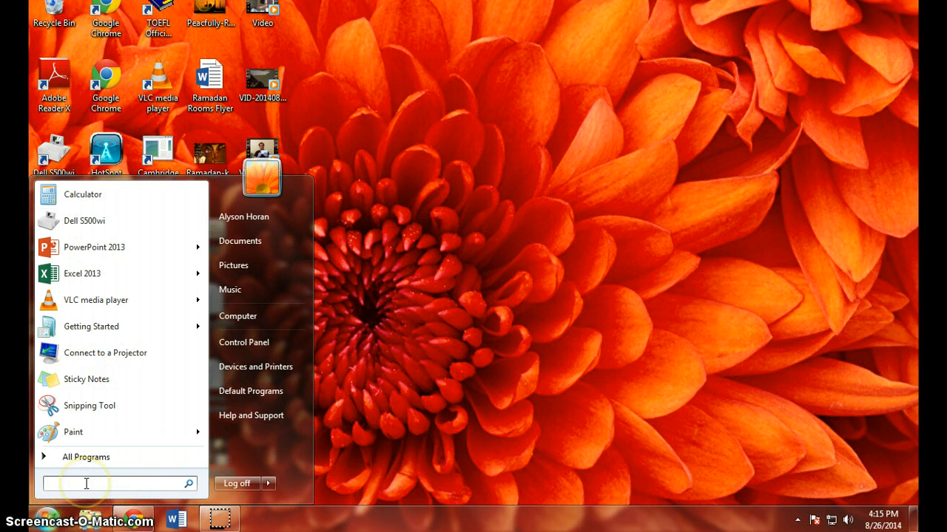
pyautogui.write('mic')
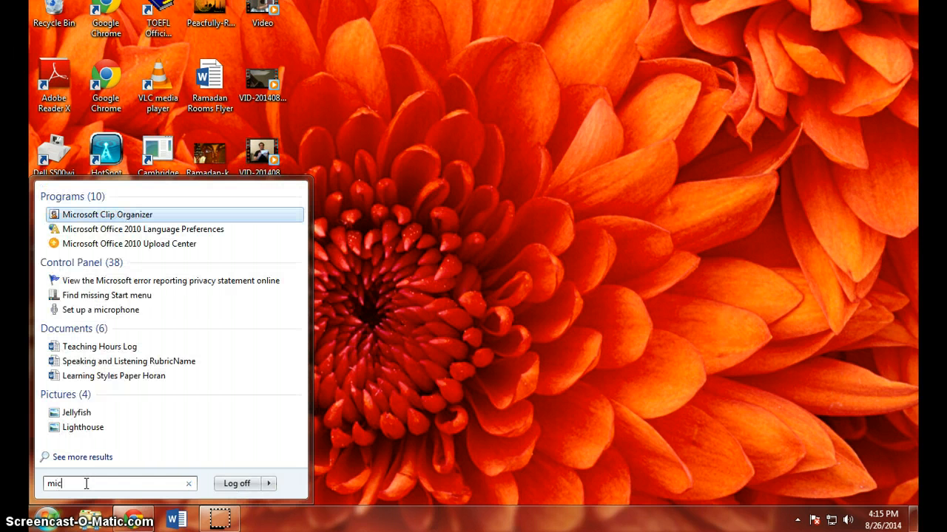
pyautogui.write('rosoft word')
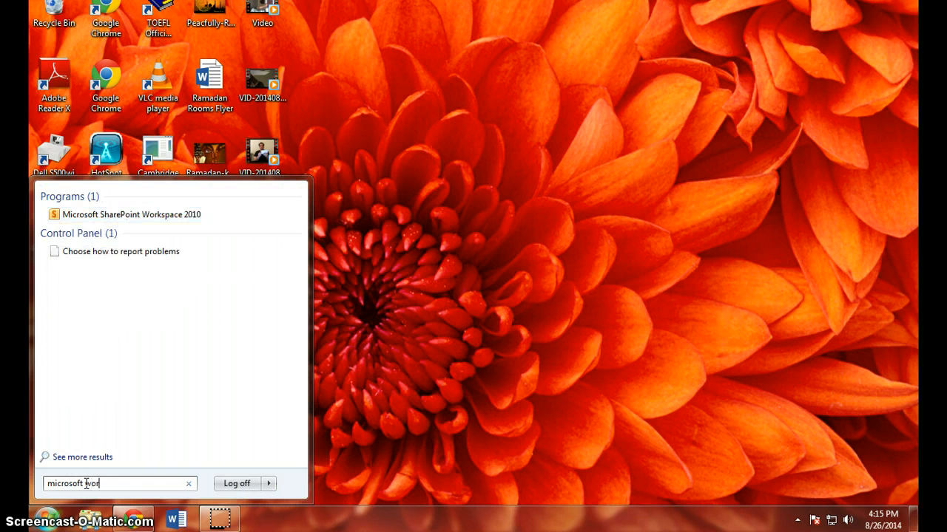
pyautogui.click(413, 438)
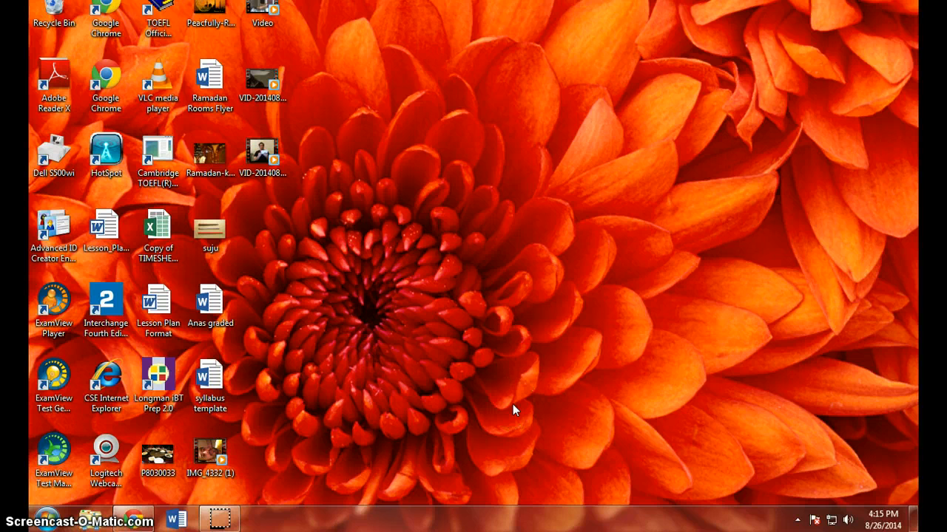
pyautogui.click(480, 404)
# - Switch to Word and create a new blank document
pyautogui.click(176, 520)
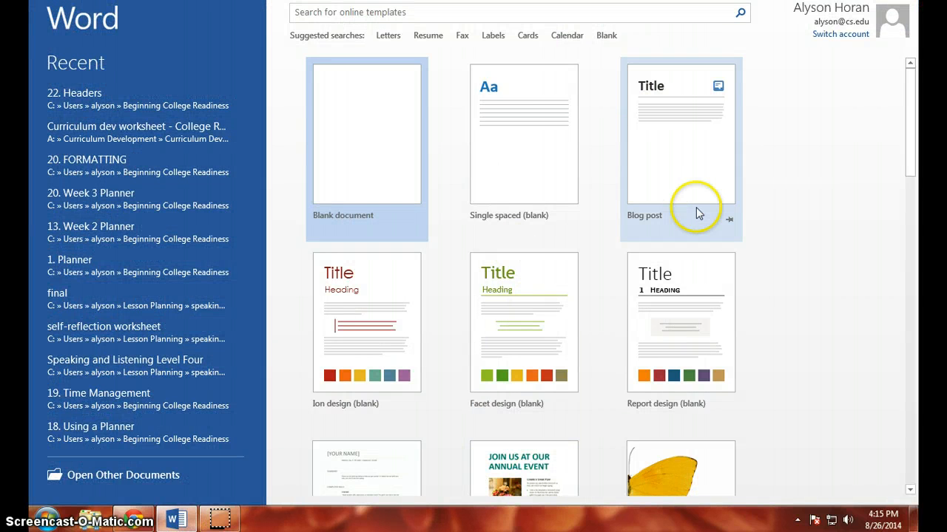
pyautogui.click(383, 143)
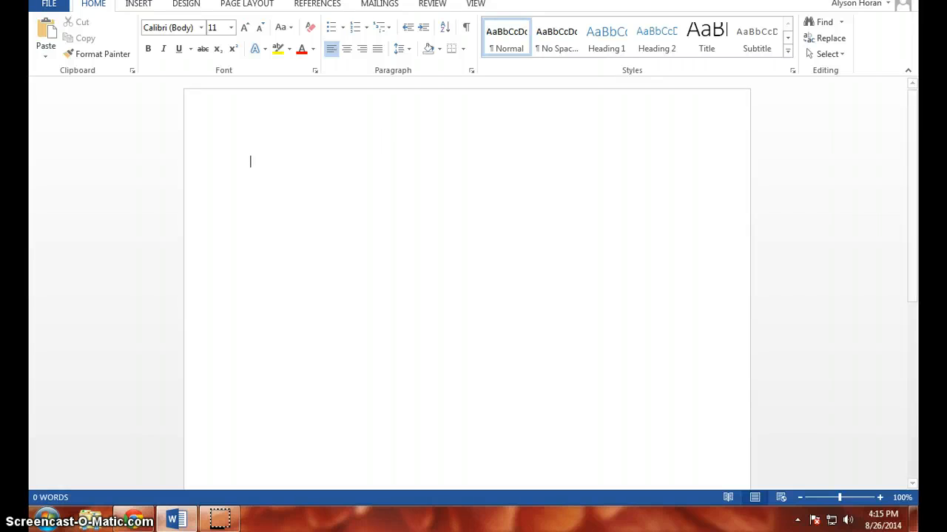
# - Take the document window out of full-screen size, move it over the desktop, and widen it toward the desktop icons
pyautogui.click(886, 1)
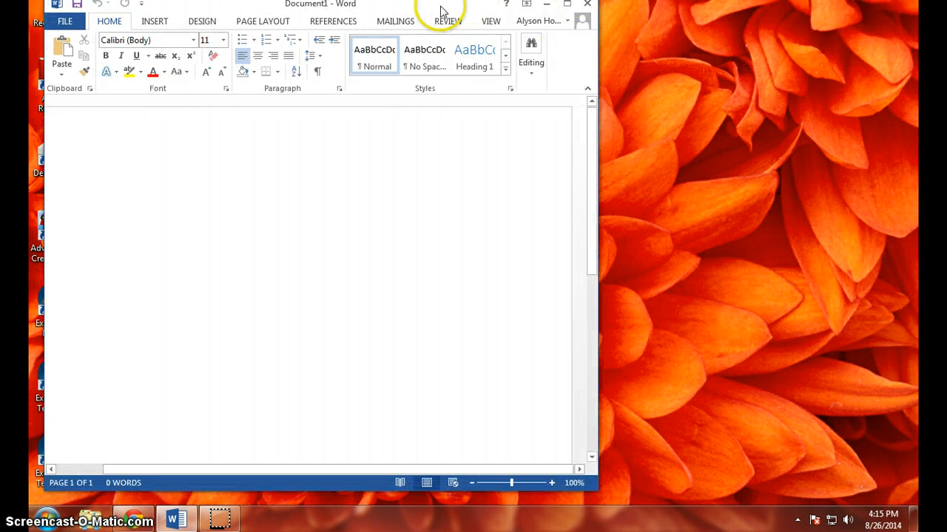
pyautogui.moveTo(440, 3); pyautogui.dragTo(666, 26)
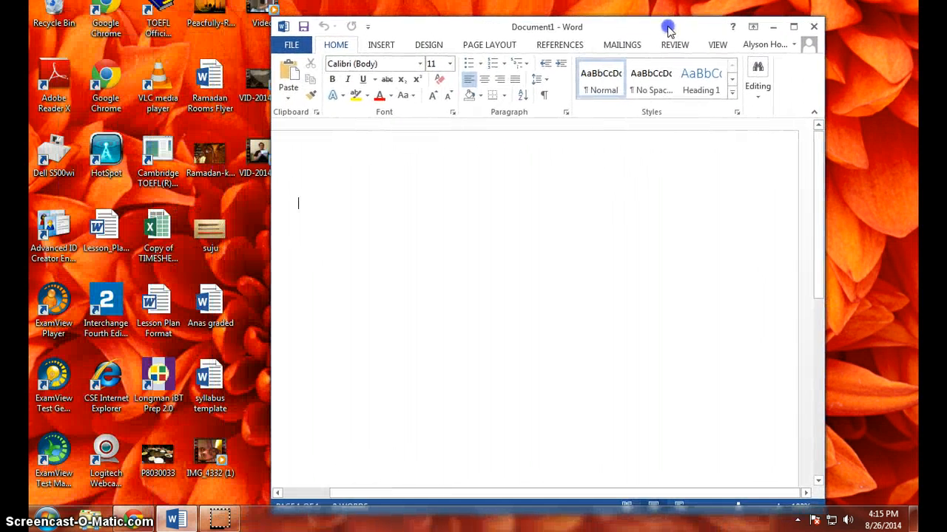
pyautogui.click(524, 169)
pyautogui.moveTo(518, 32); pyautogui.dragTo(496, 28)
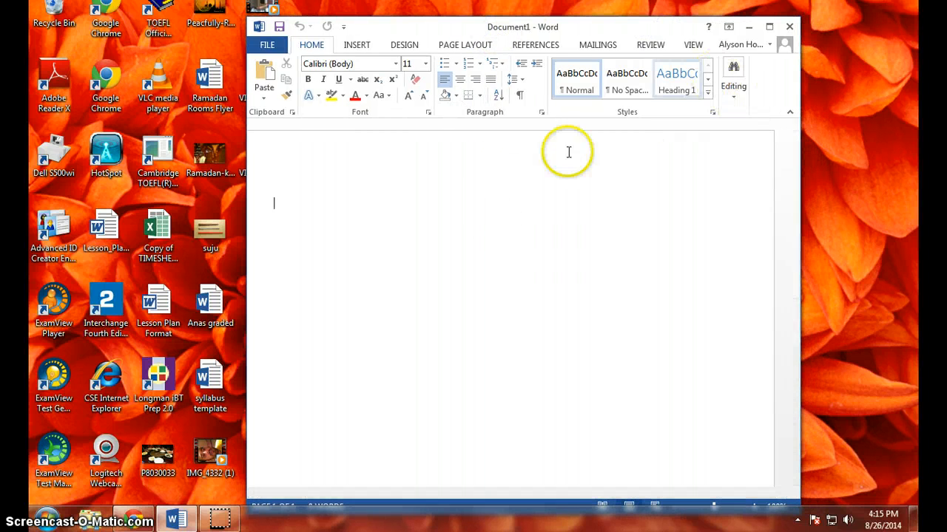
pyautogui.moveTo(247, 196); pyautogui.dragTo(120, 200)
pyautogui.click(374, 215)
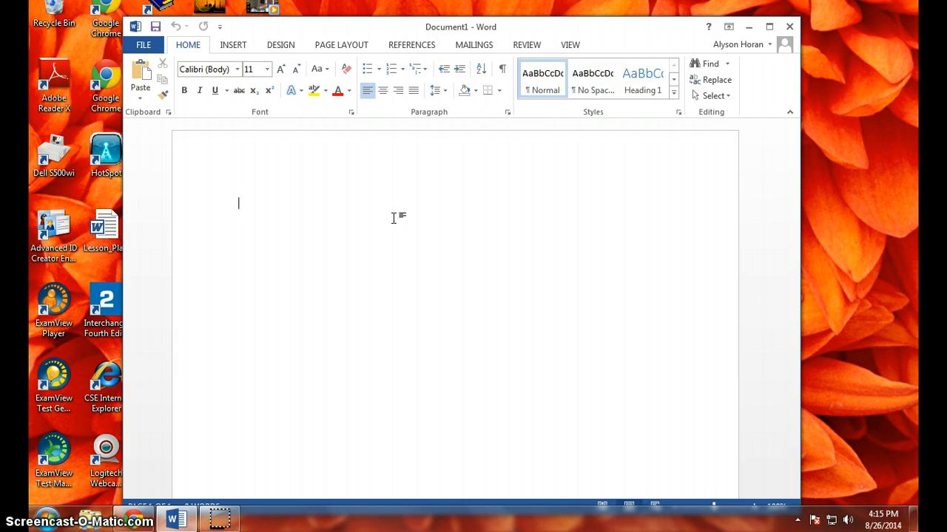
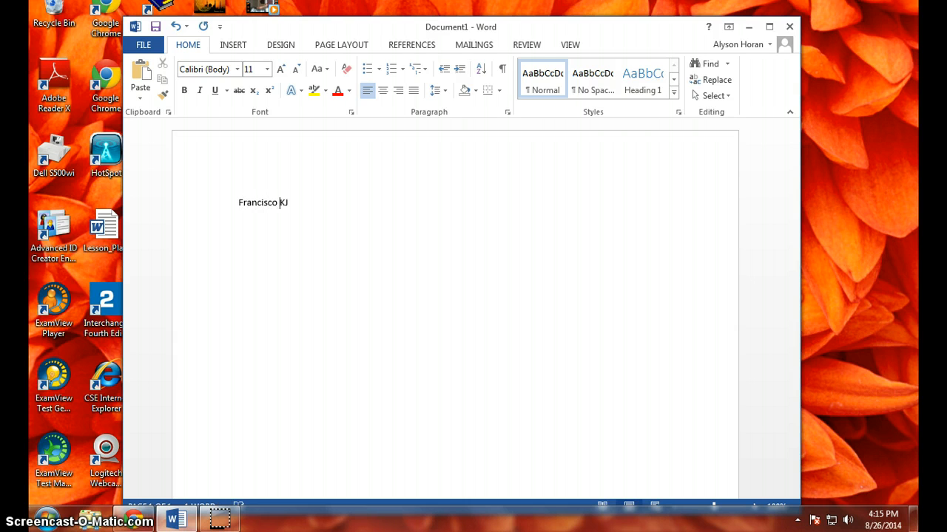
# - Enter the student's full name on the first line and the instructor's full name on the second line
pyautogui.press('Return')
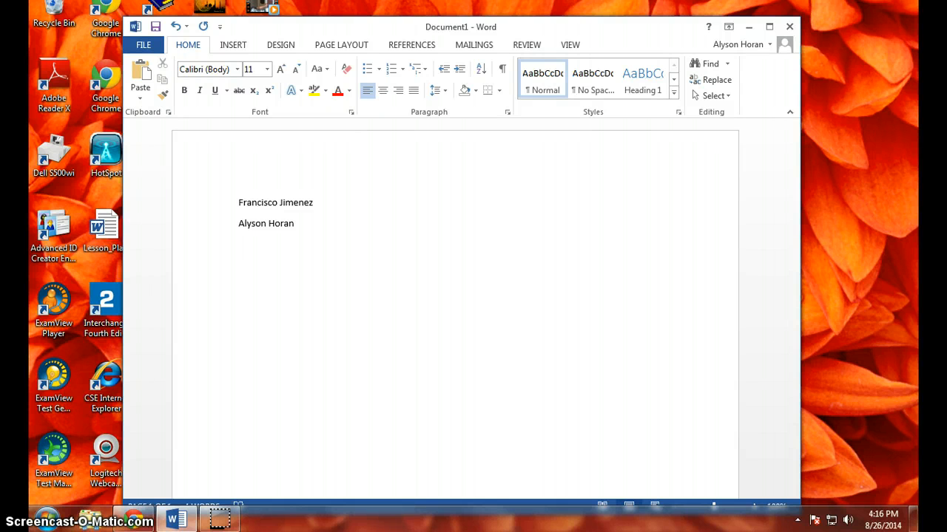
# - Enter the course name Beginning College Readiness on the third line, below the instructor's name
pyautogui.write('Beginning College Readiness')
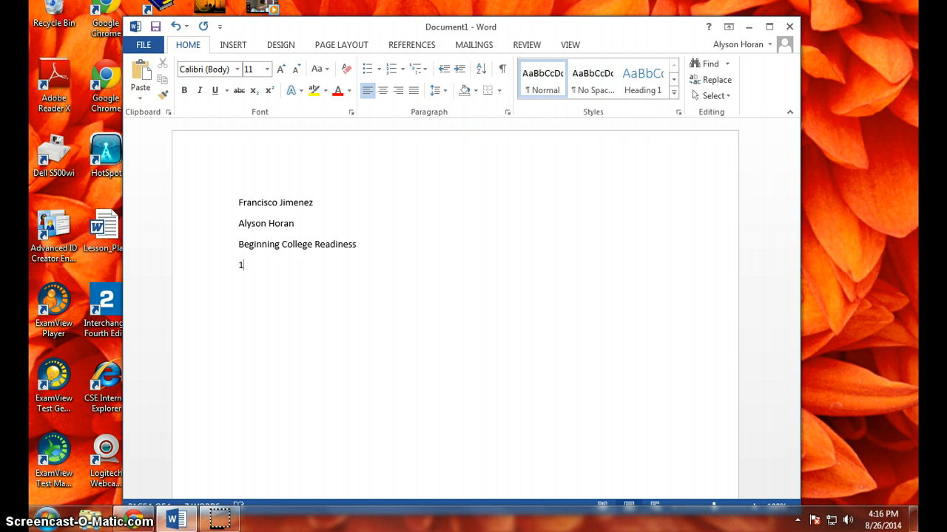
pyautogui.write('/15/14')
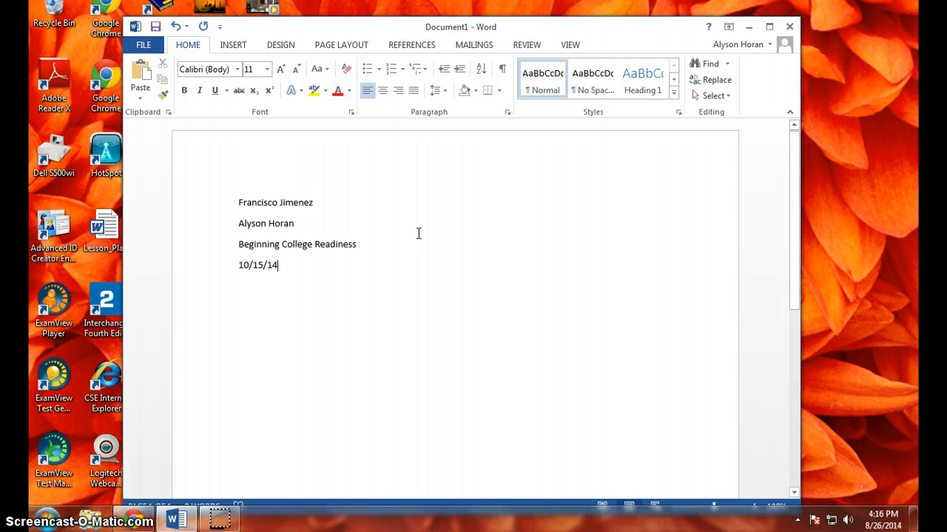
pyautogui.press('BackSpace')
pyautogui.press('BackSpace')
pyautogui.press('BackSpace')
pyautogui.press('BackSpace')
pyautogui.press('BackSpace')
pyautogui.press('BackSpace')
pyautogui.press('BackSpace')
pyautogui.press('BackSpace')
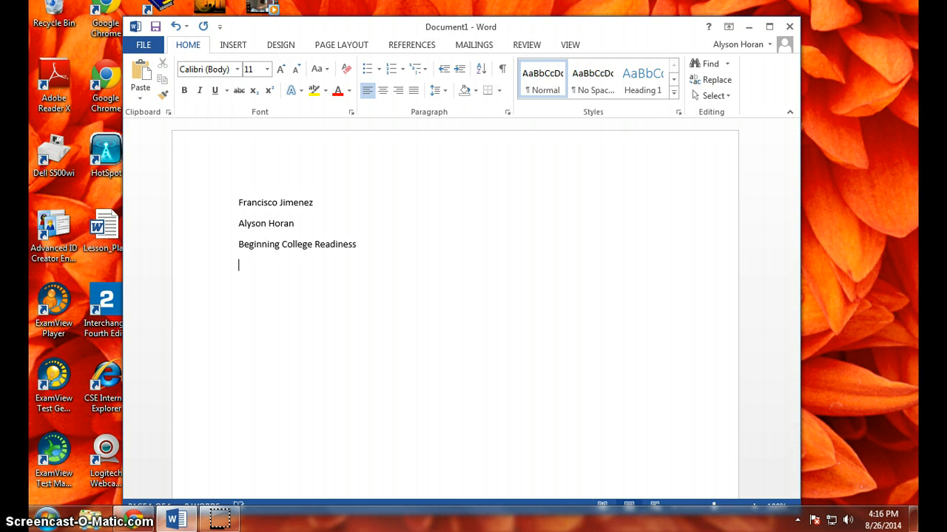
# - Enter the date as October 15, 2014 on the line below the course name
pyautogui.write('October 15, 20')
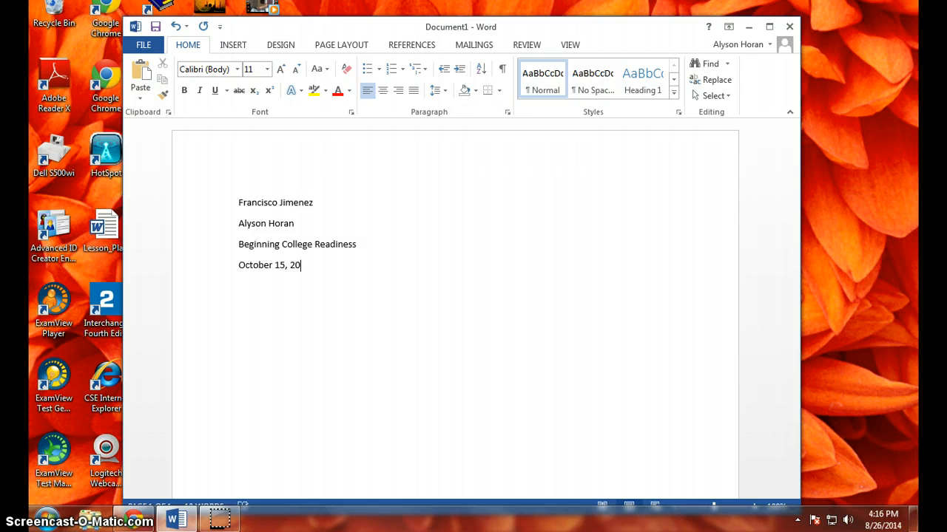
pyautogui.write('14')
pyautogui.moveTo(338, 274); pyautogui.dragTo(234, 212)
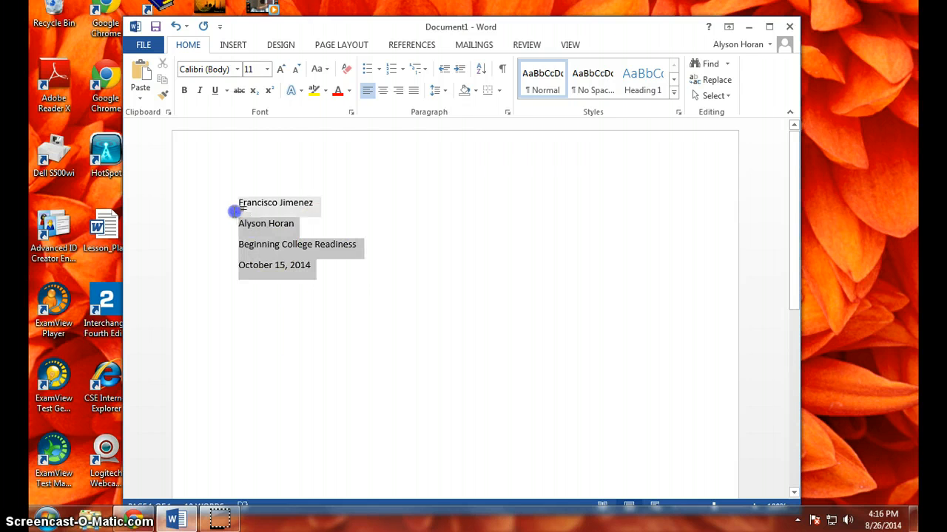
pyautogui.click(444, 326)
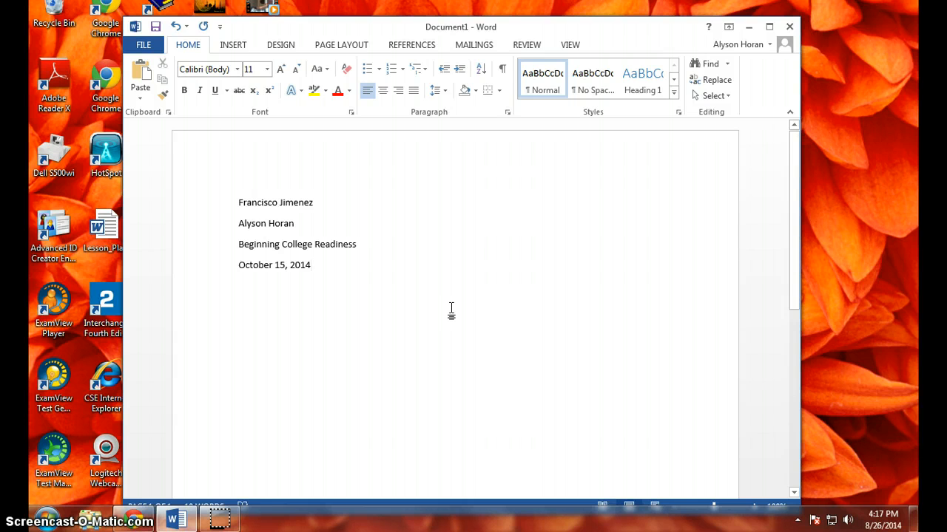
pyautogui.click(380, 275)
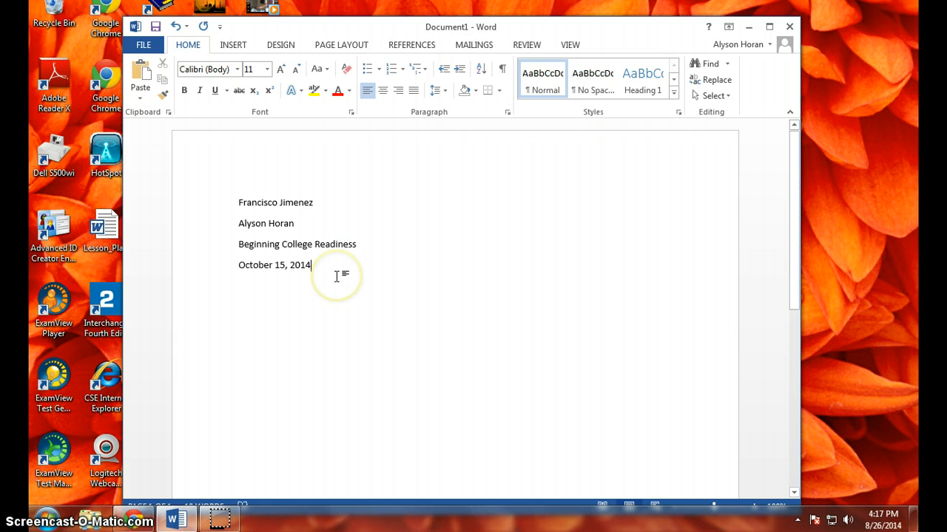
pyautogui.click(272, 296)
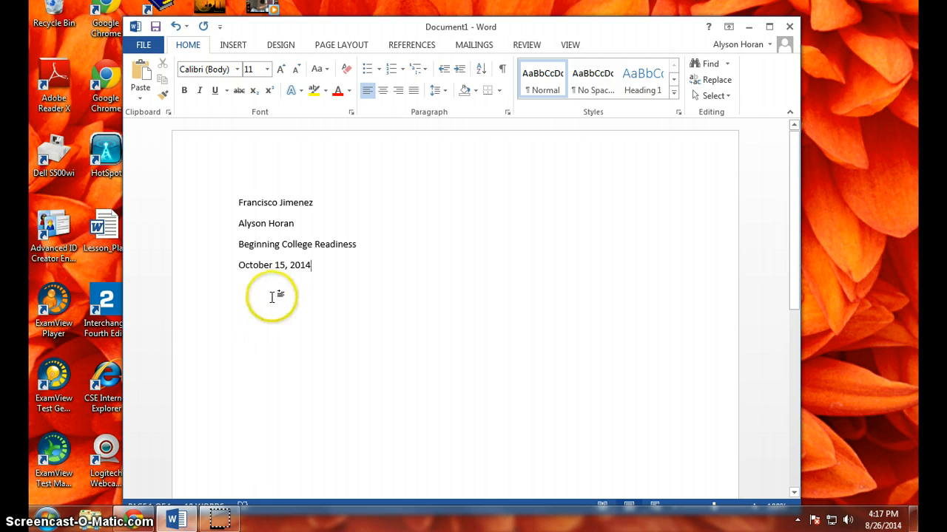
# - Format all four heading lines in Times New Roman at size 12
pyautogui.moveTo(286, 274); pyautogui.dragTo(213, 197)
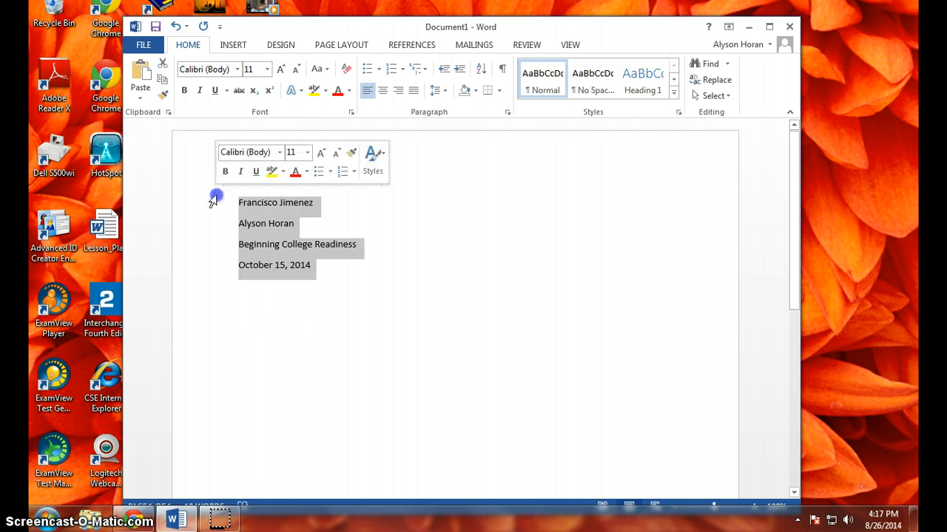
pyautogui.click(237, 69)
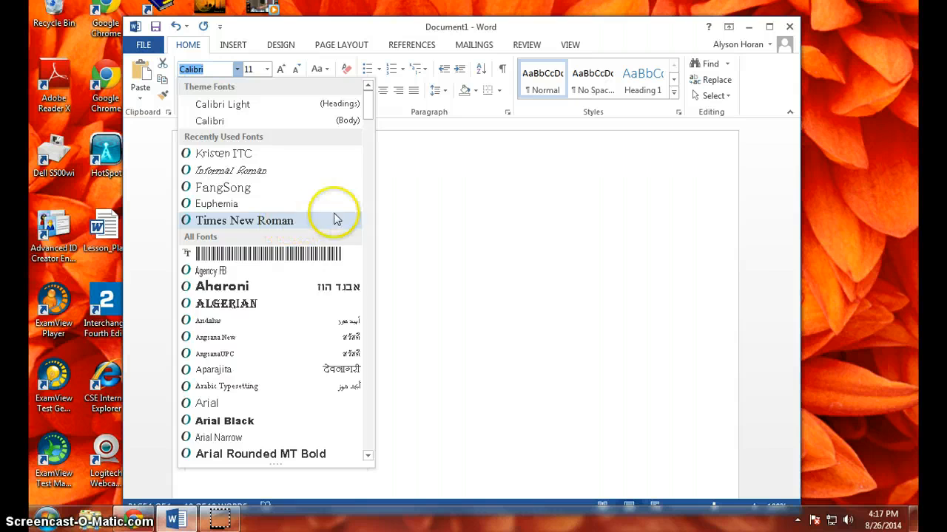
pyautogui.moveTo(370, 116); pyautogui.dragTo(362, 423)
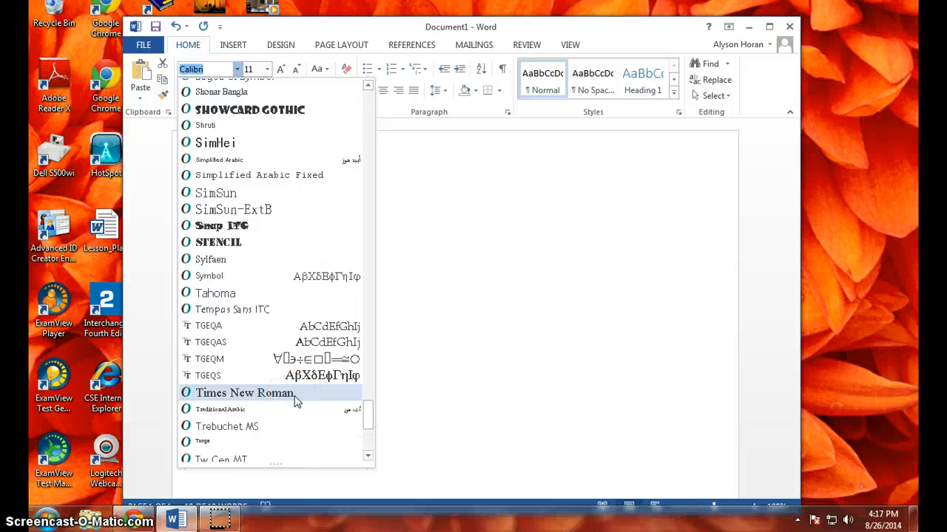
pyautogui.click(294, 393)
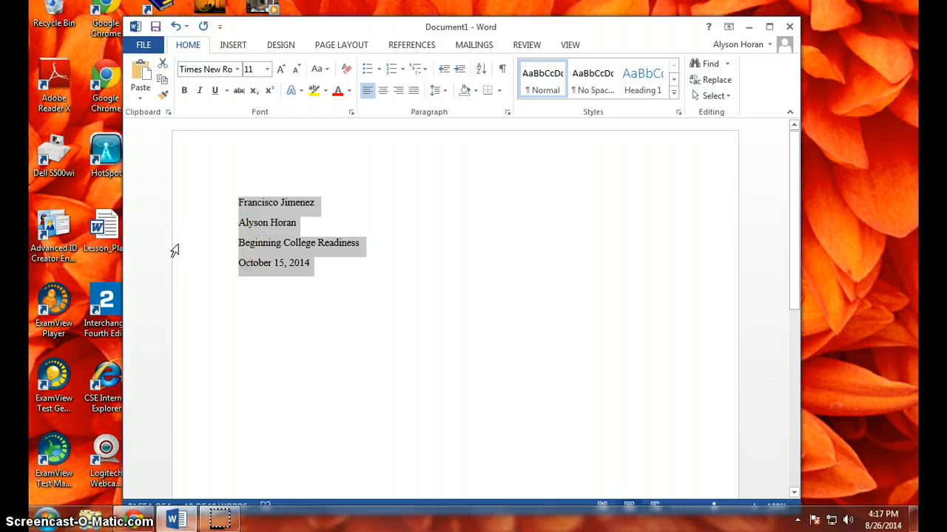
pyautogui.click(268, 68)
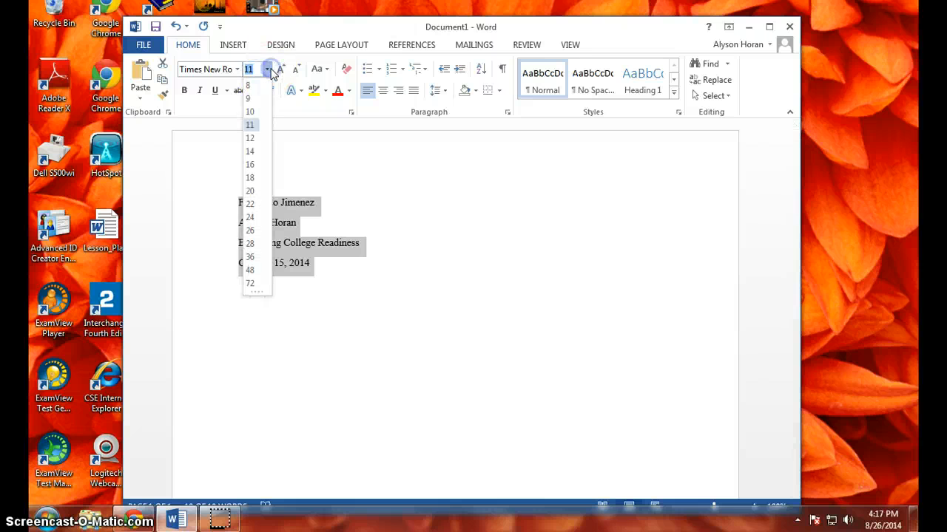
pyautogui.click(251, 139)
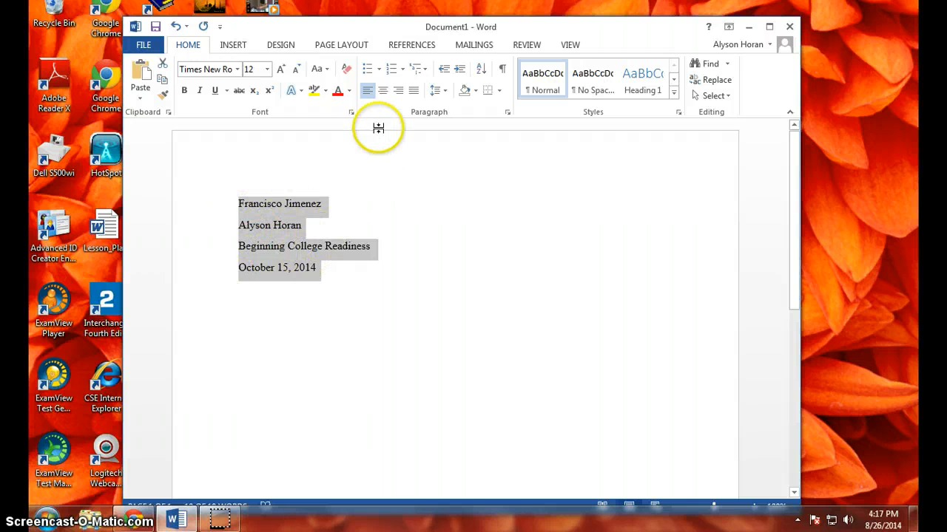
# - Remove the space after each paragraph in the four selected heading lines
pyautogui.click(445, 92)
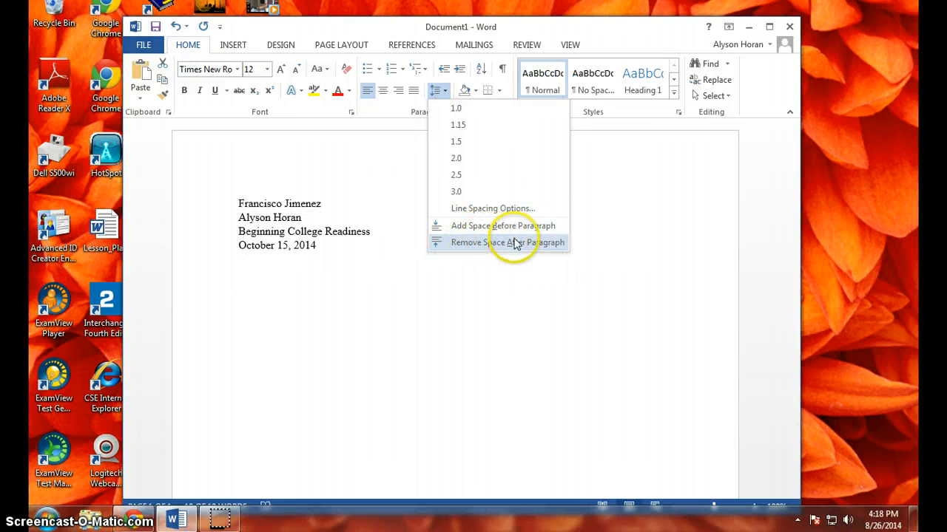
pyautogui.click(466, 245)
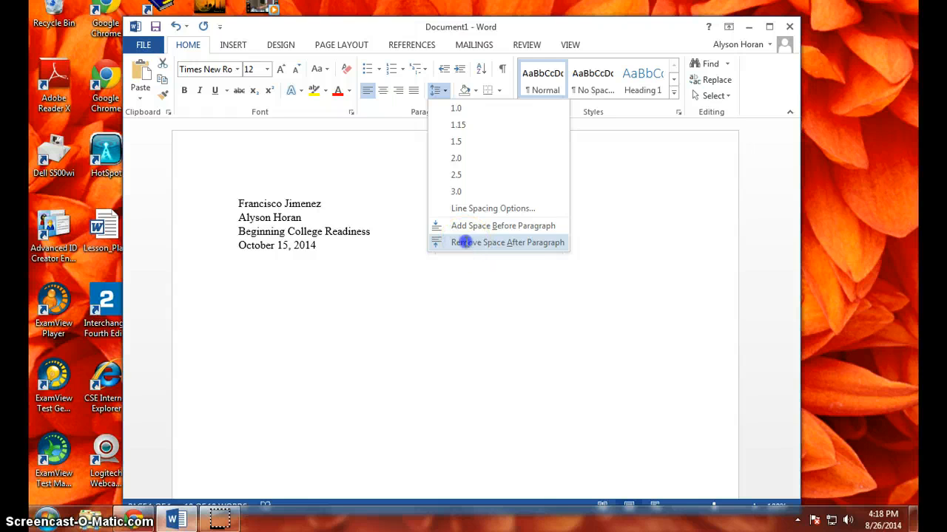
# - Add a centered title reading "My Title for my Paper" on a new line below the date
pyautogui.click(372, 266)
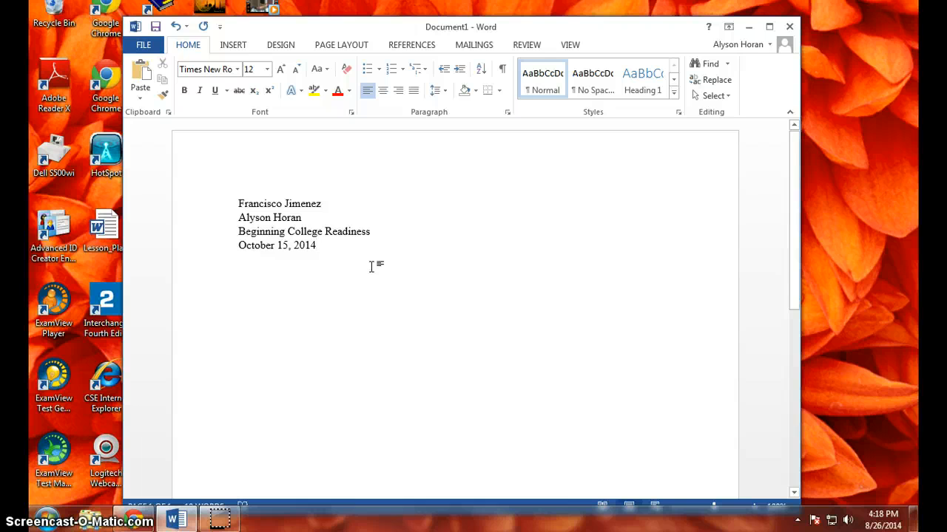
pyautogui.press('Return')
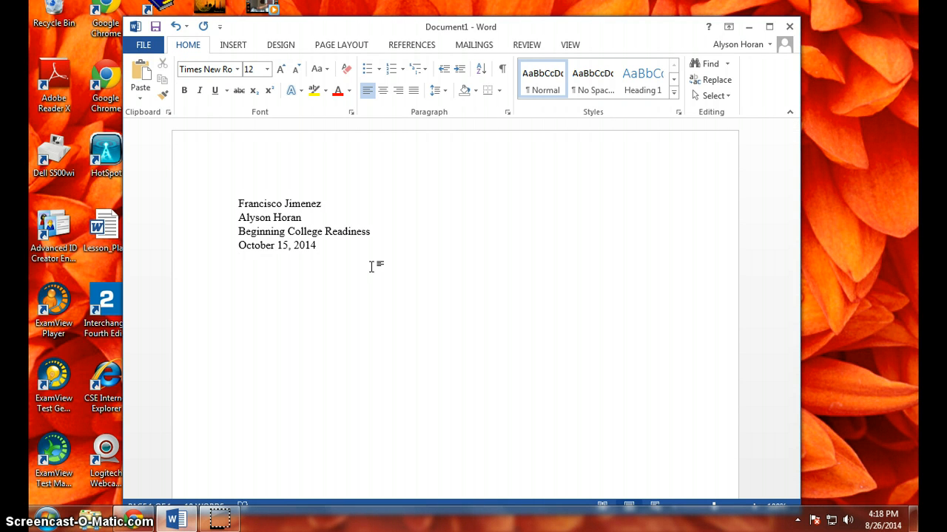
pyautogui.click(384, 92)
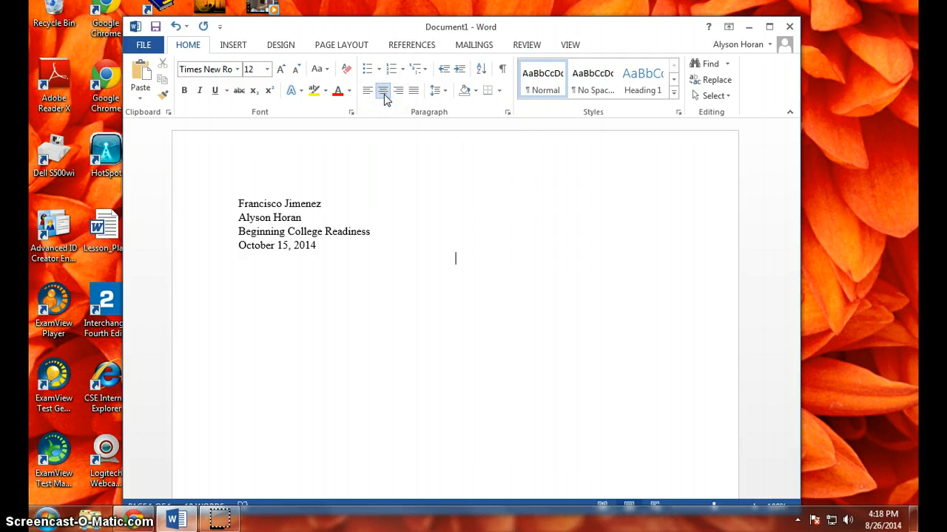
pyautogui.write('My Title for my Paper')
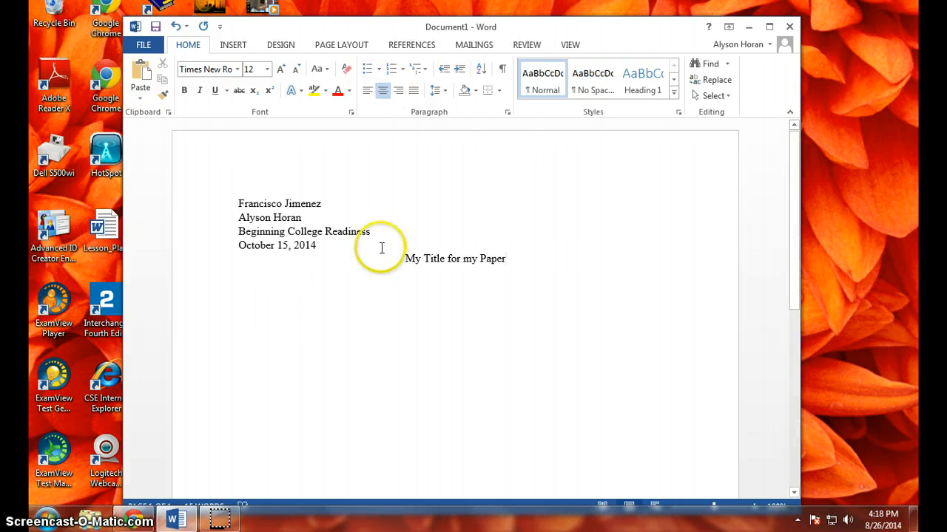
# - Add a left-aligned paragraph with an indented first line below the title, reading "And then you can just start typing. There you go!"
pyautogui.click(405, 260)
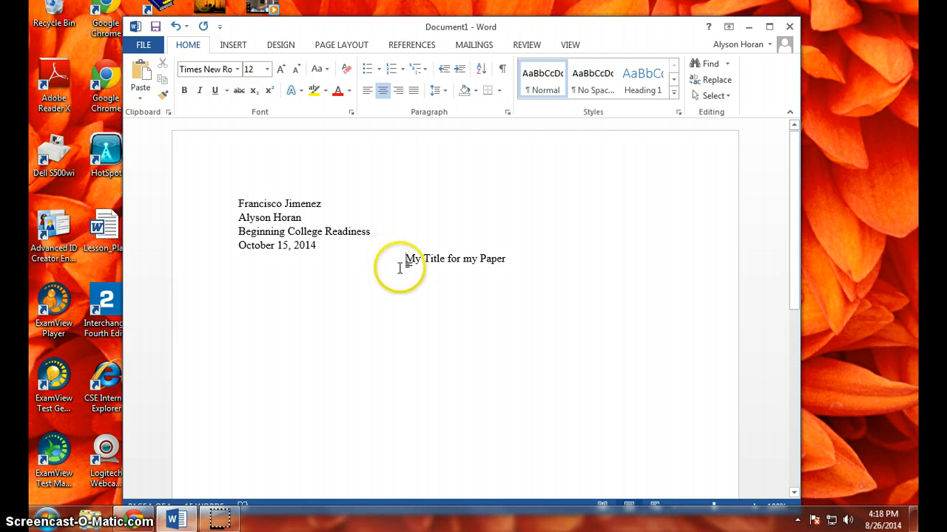
pyautogui.click(585, 265)
pyautogui.press('Return')
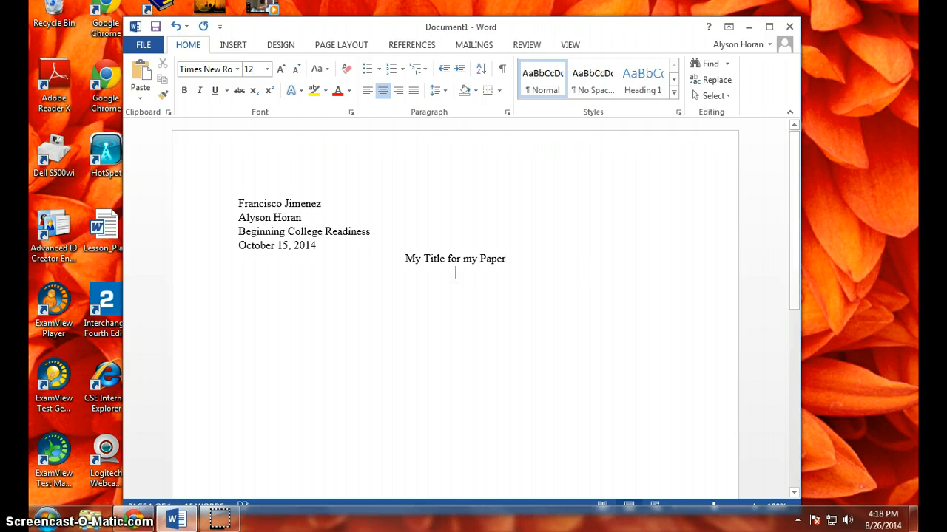
pyautogui.click(369, 93)
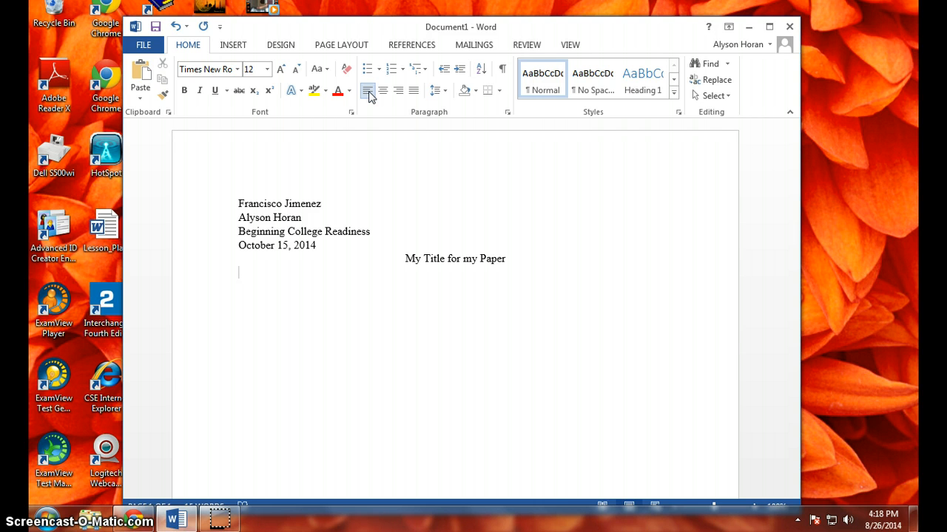
pyautogui.press('Tab')
pyautogui.write('And then you can ')
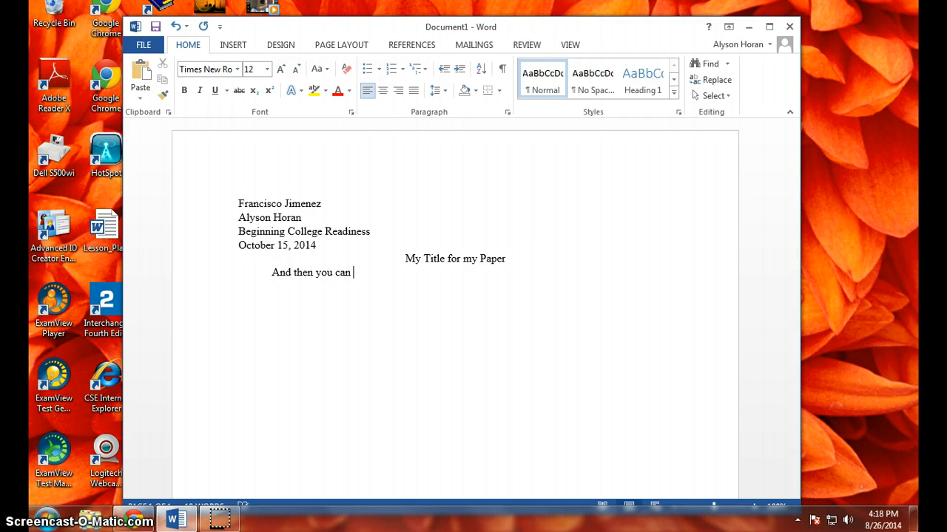
pyautogui.write('just start typing. Ther')
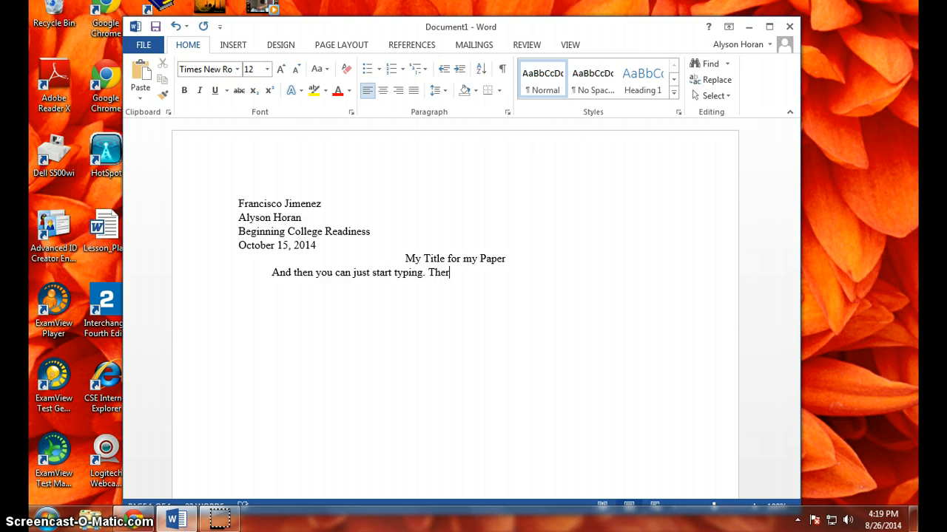
pyautogui.write('e you go!')
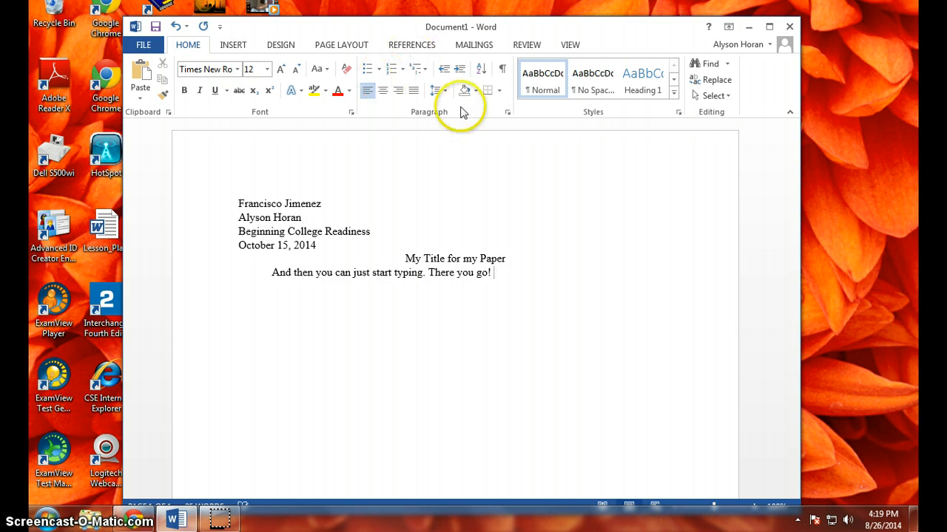
# - Set the line spacing of the title and the body paragraph to 2.0
pyautogui.moveTo(510, 281); pyautogui.dragTo(405, 259)
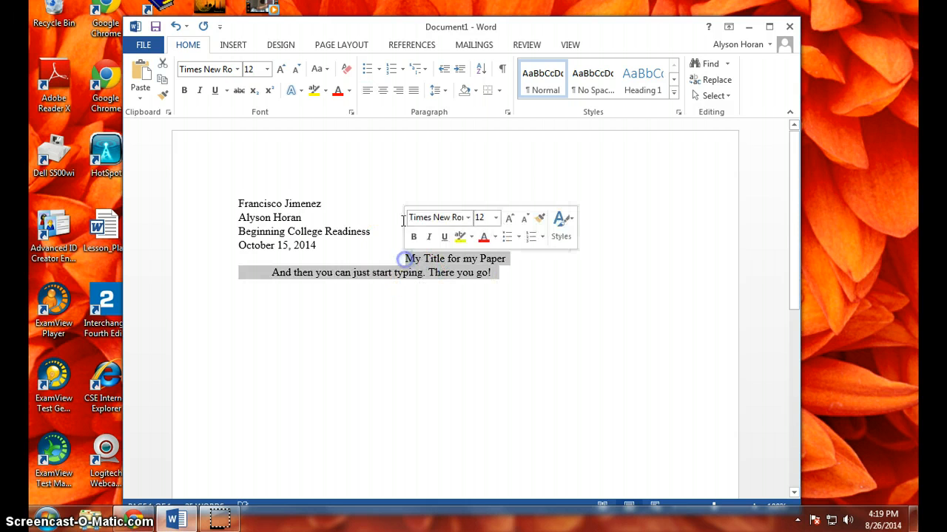
pyautogui.click(440, 96)
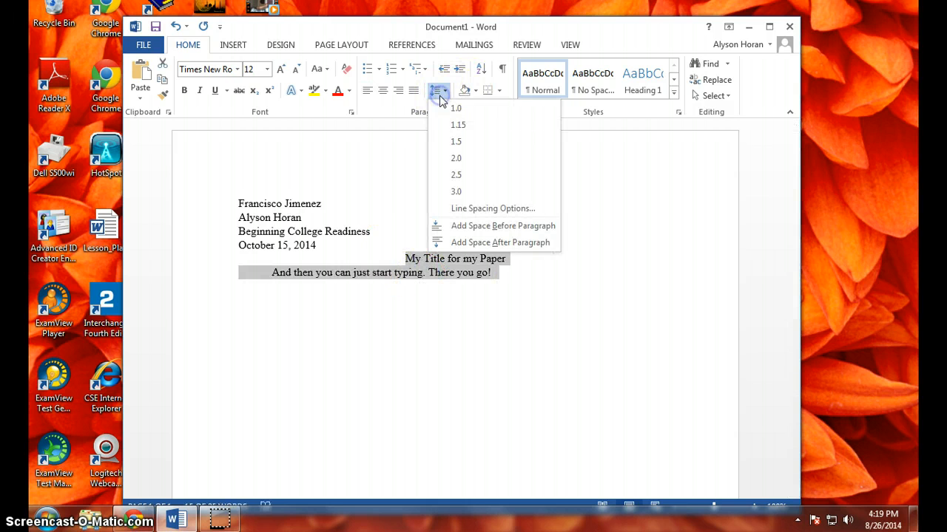
pyautogui.click(459, 159)
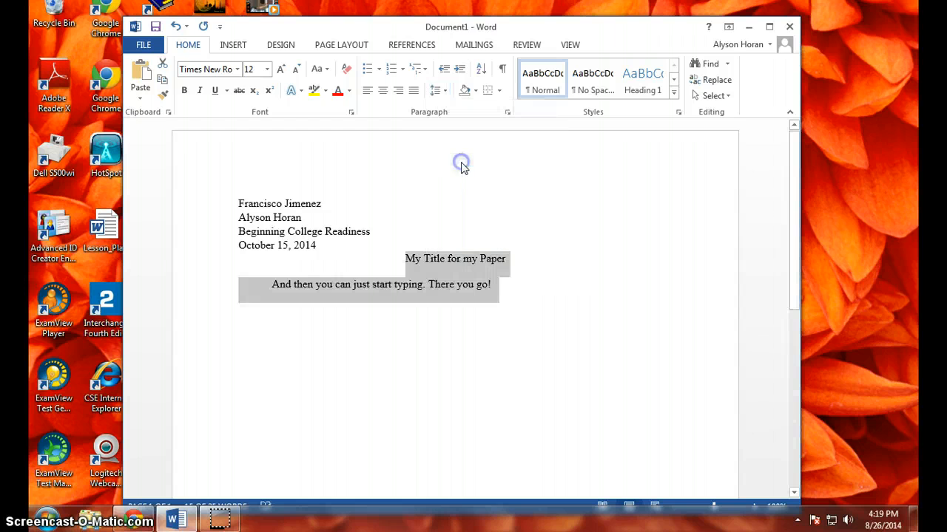
pyautogui.click(540, 296)
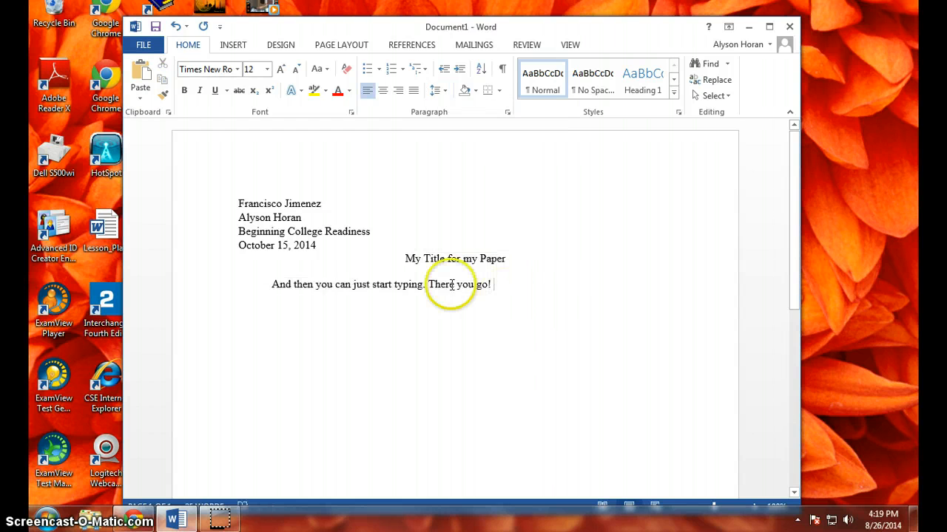
pyautogui.moveTo(252, 204); pyautogui.dragTo(318, 246)
pyautogui.click(423, 315)
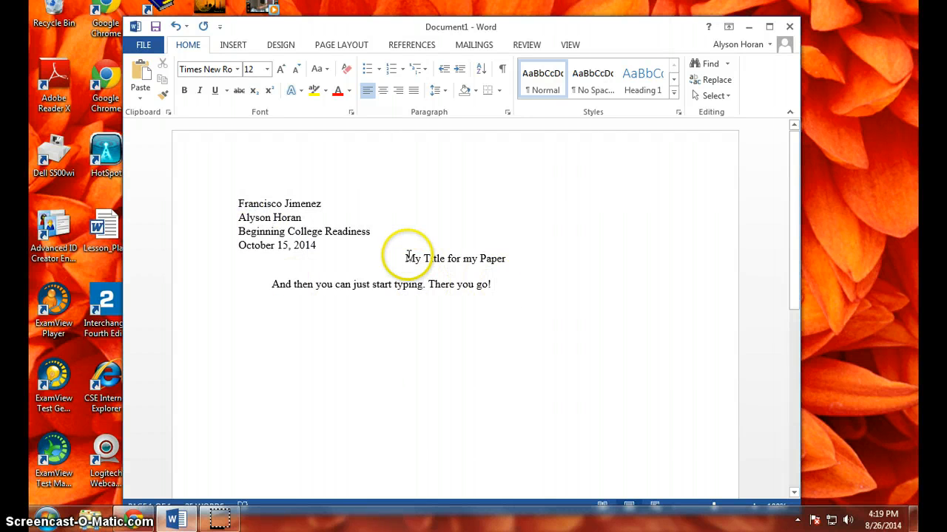
pyautogui.moveTo(410, 257); pyautogui.dragTo(524, 303)
# - Continue the body paragraph with "I'll keep writing my paragraph so that you can see what happens."
pyautogui.click(499, 289)
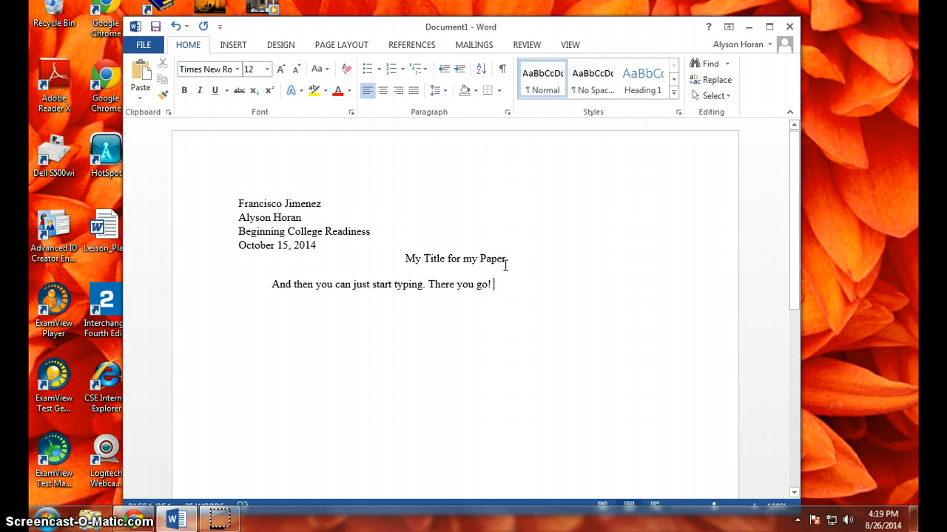
pyautogui.write("I'll keep")
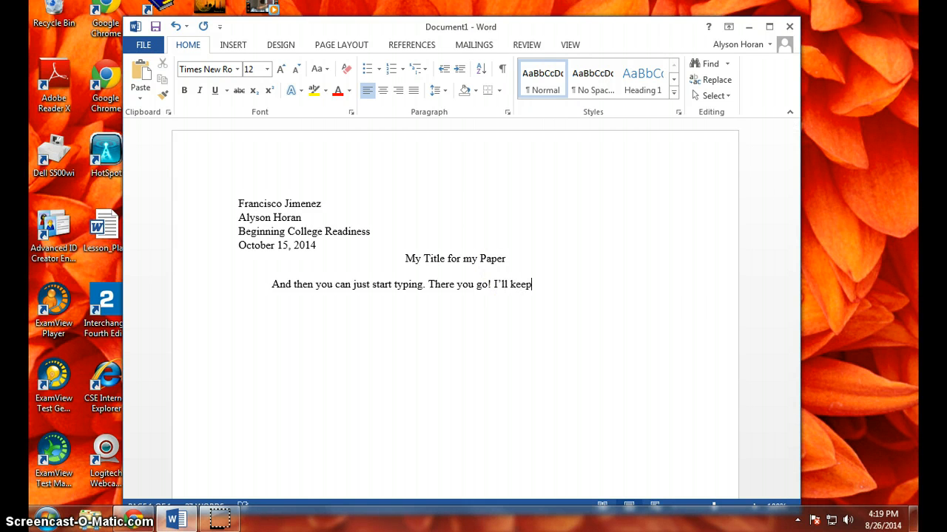
pyautogui.write(' writing my paragraph sop')
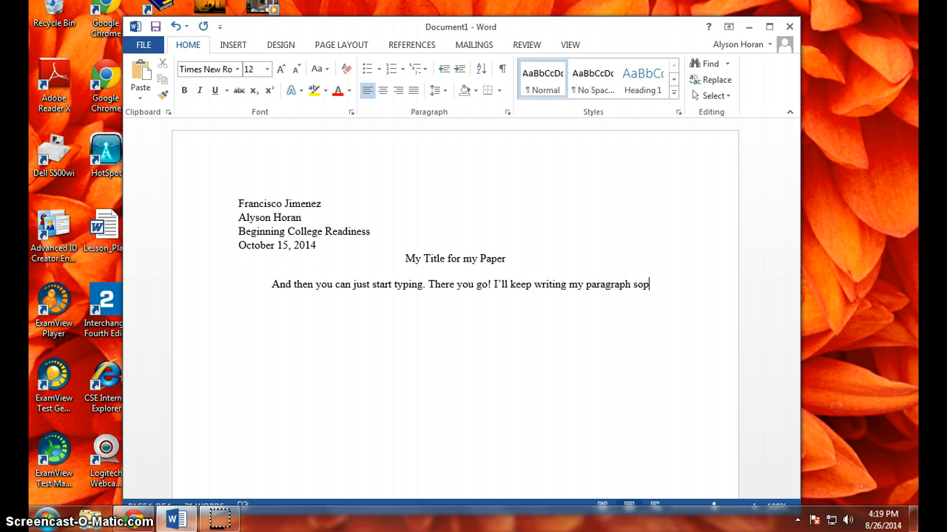
pyautogui.press('BackSpace')
pyautogui.write('that you can')
pyautogui.write(' see what ')
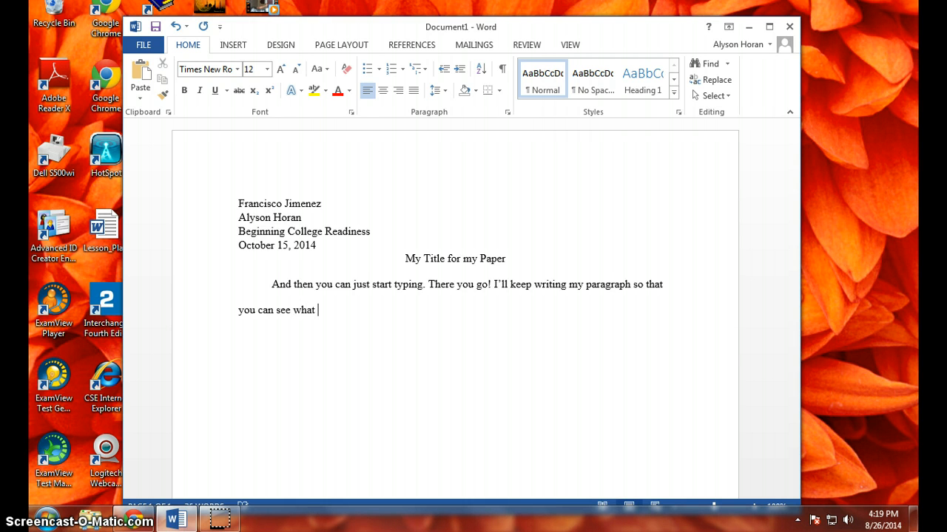
pyautogui.write('happens.')
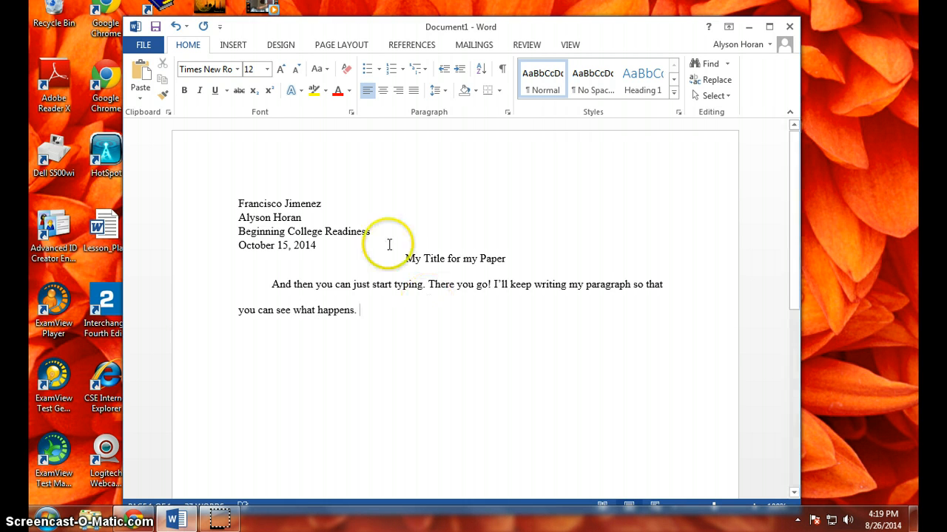
pyautogui.tripleClick(347, 306)
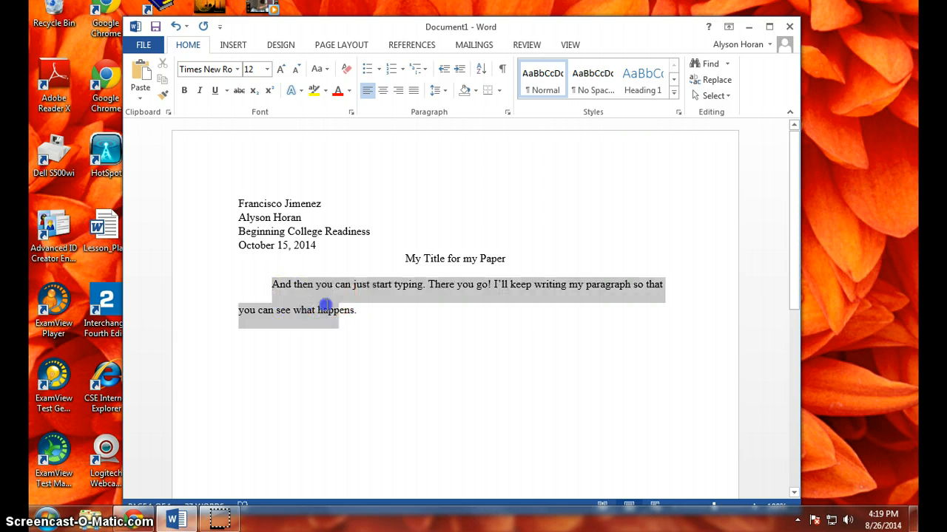
pyautogui.click(417, 316)
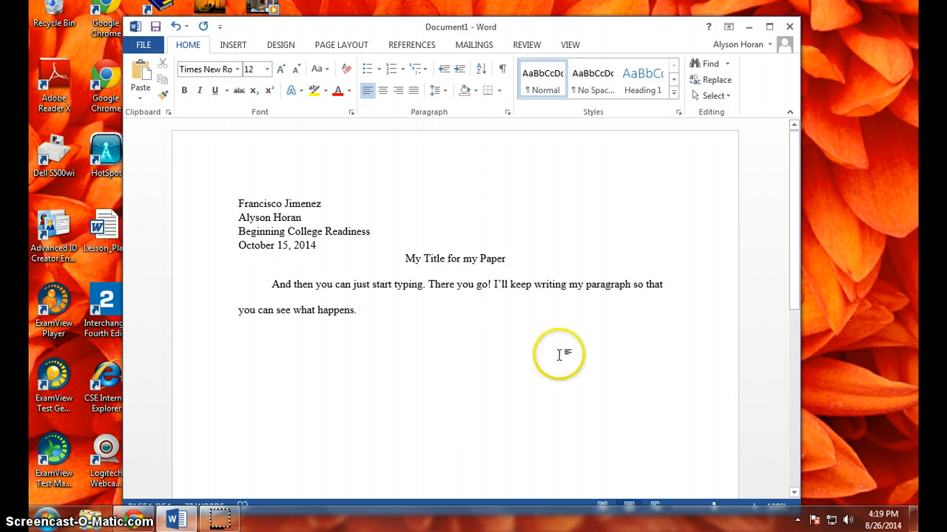
# - Begin saving the document to the computer and choose the Desktop as its location
pyautogui.click(142, 46)
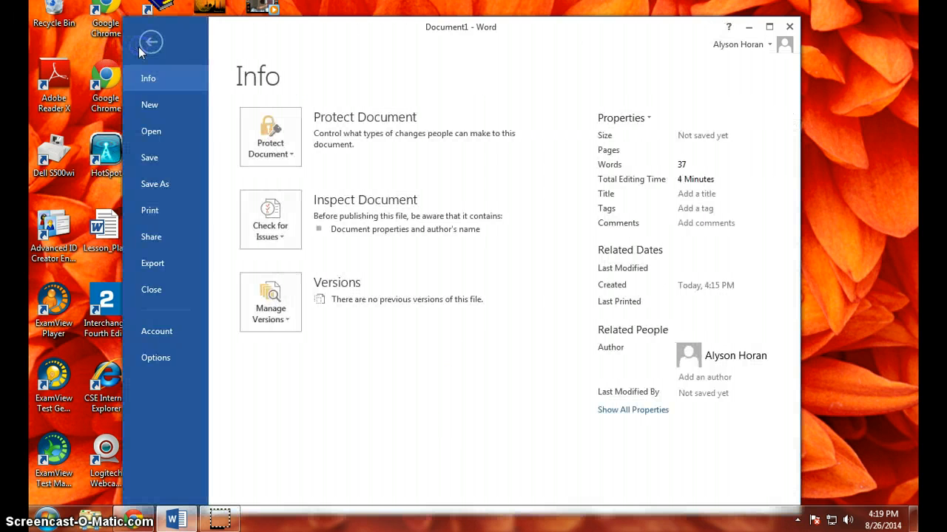
pyautogui.click(177, 163)
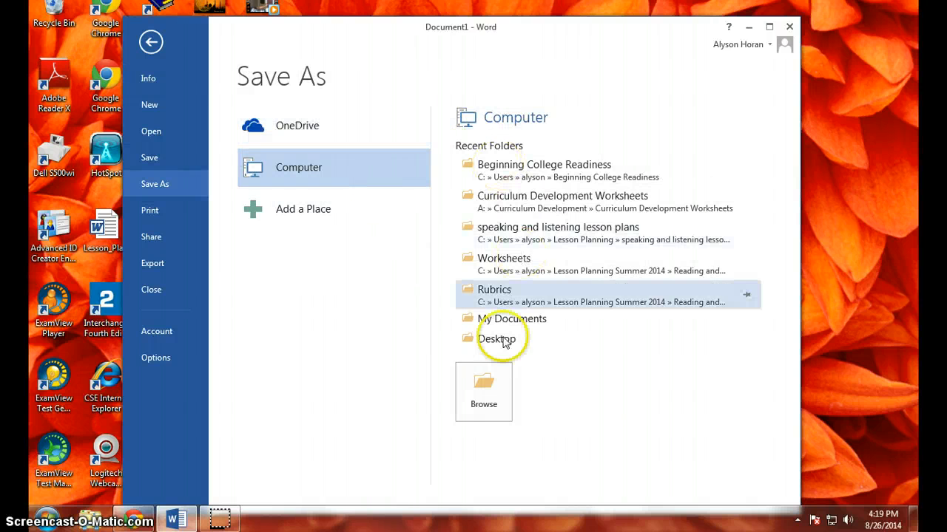
pyautogui.click(484, 392)
pyautogui.click(176, 141)
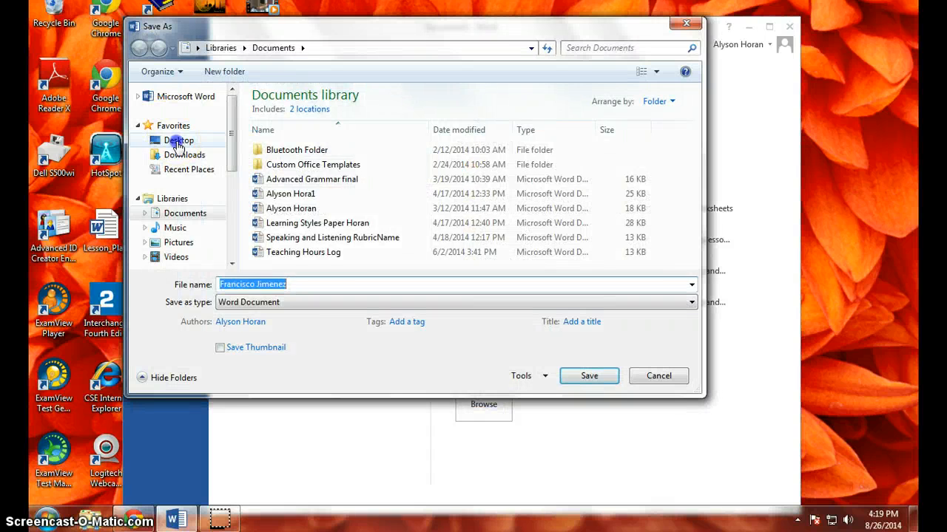
# - Name the file with the student's last name followed by ".Beginning College Readiness.My Title" and save it as a Word Document
pyautogui.click(309, 287)
pyautogui.click(309, 287)
pyautogui.doubleClick(309, 288)
pyautogui.click(309, 288)
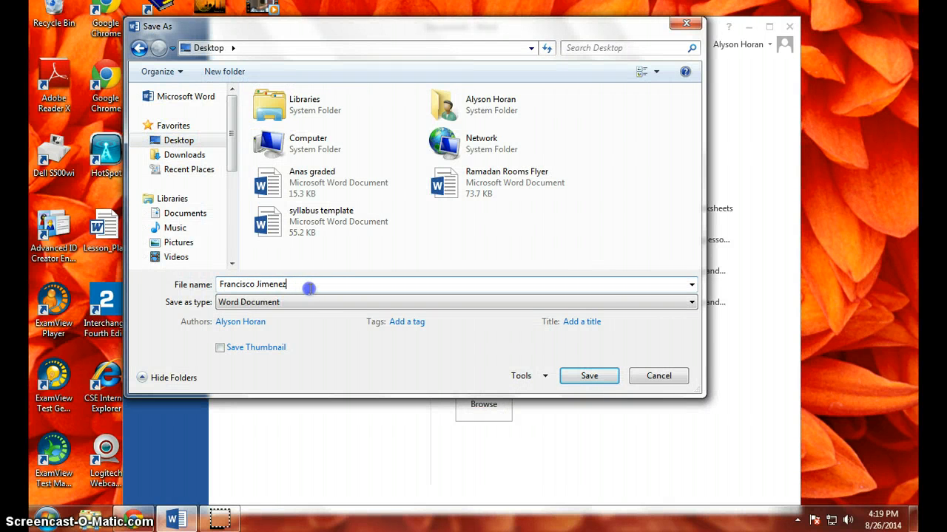
pyautogui.moveTo(309, 288); pyautogui.dragTo(62, 279)
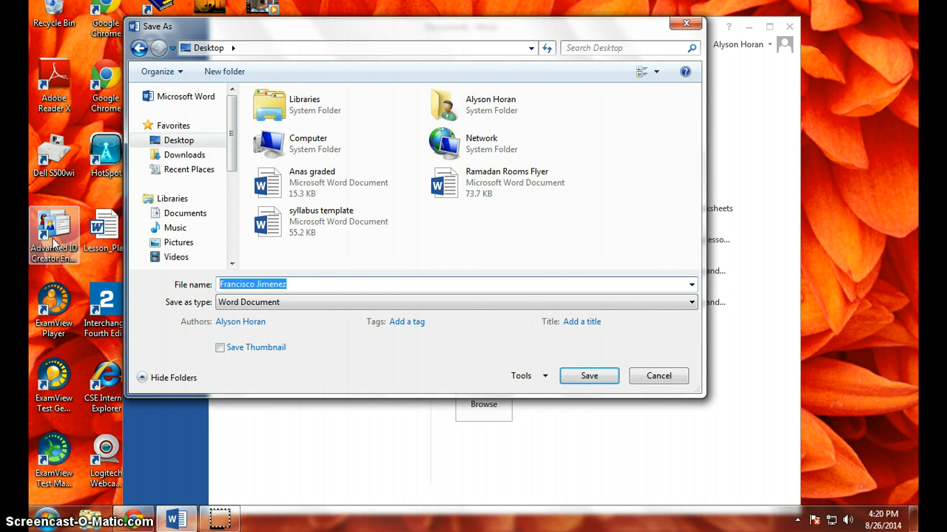
pyautogui.write('Jimenez')
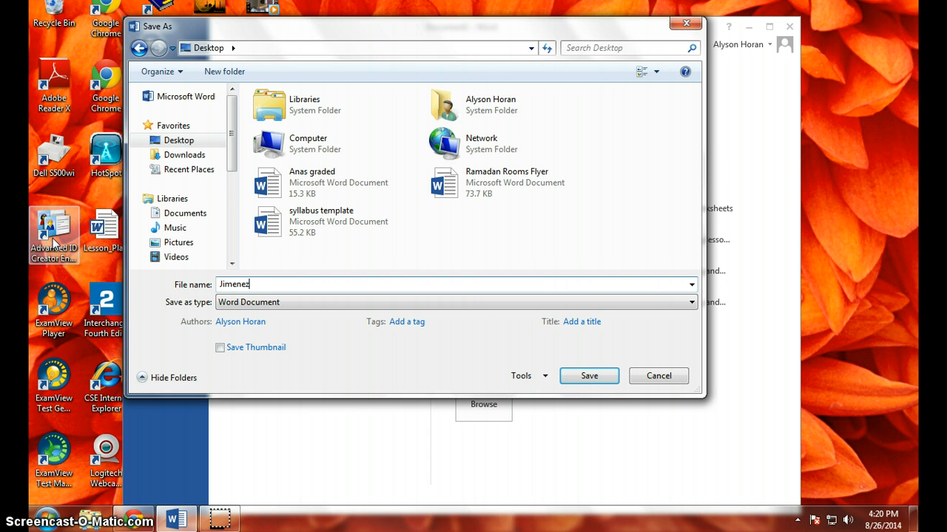
pyautogui.write('.Beginning College Readi')
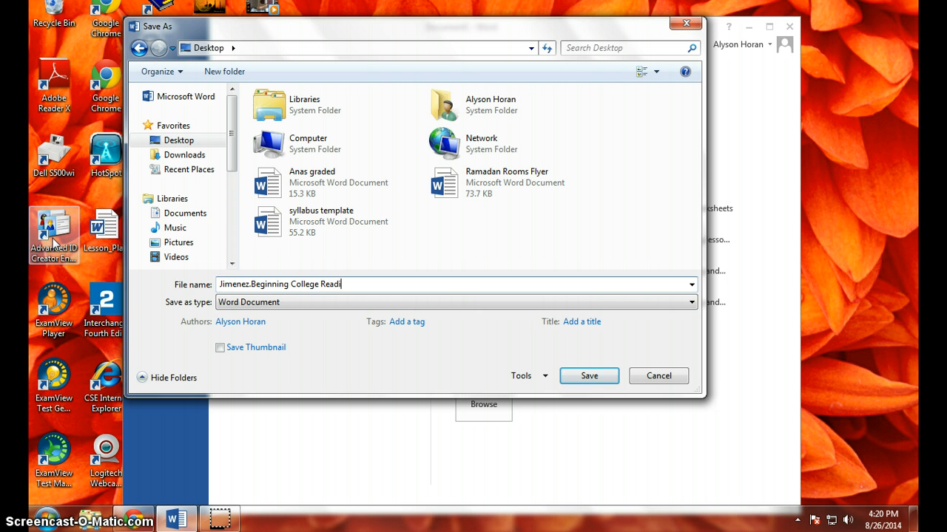
pyautogui.write('ness')
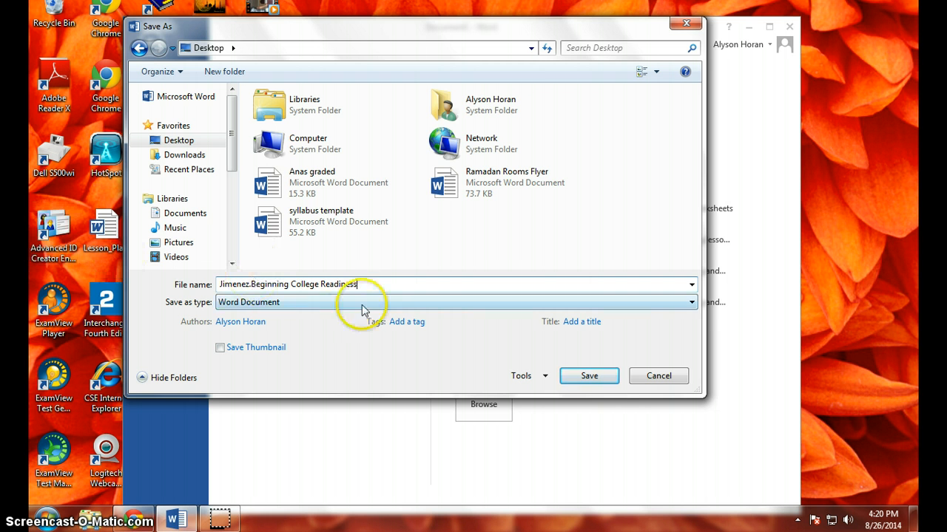
pyautogui.write('.')
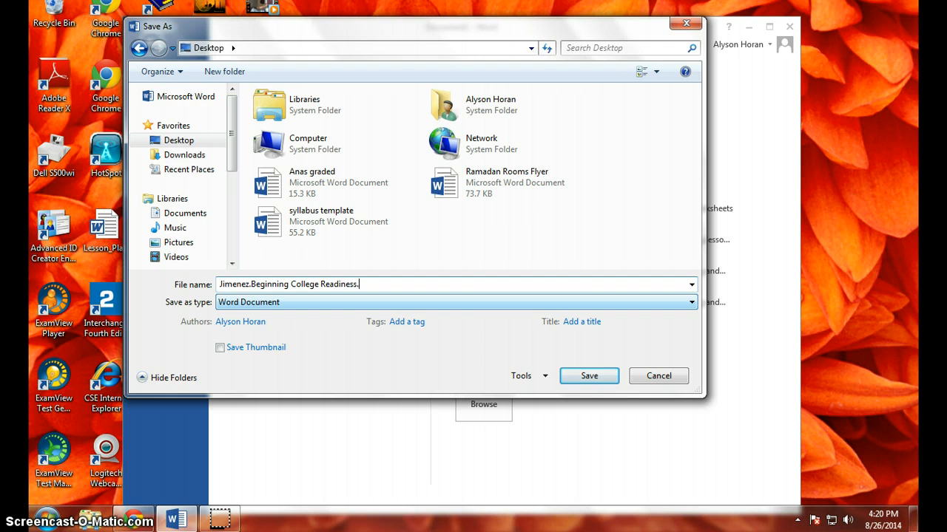
pyautogui.write('My Title')
pyautogui.click(588, 377)
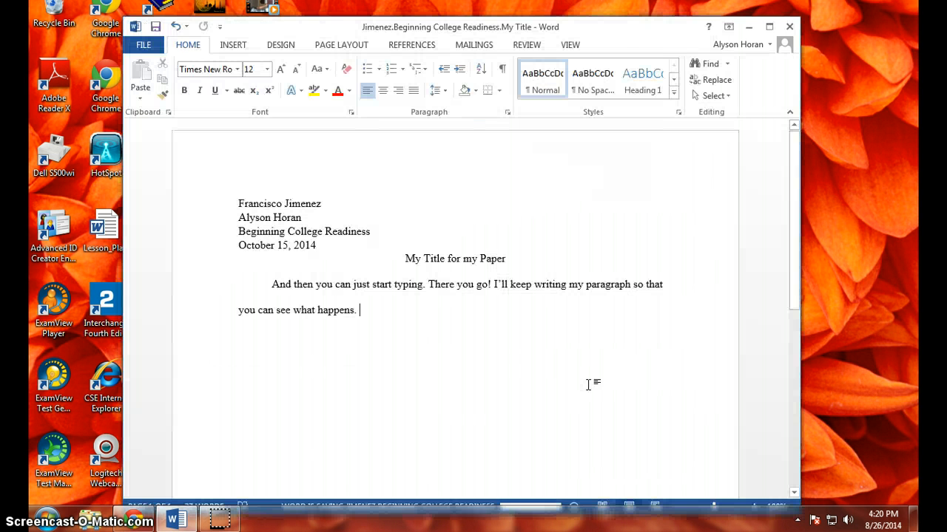